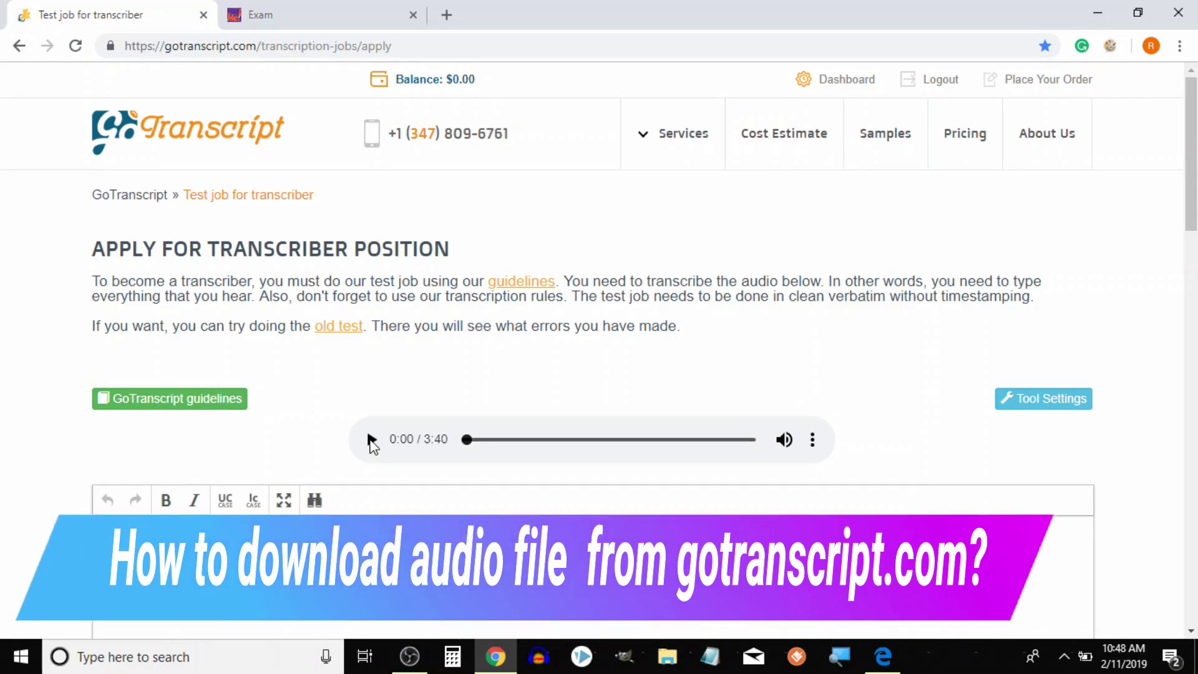
- Start playback of the GoTranscript transcriber test job audio
{"action": "left_click", "coordinate": [371, 440]}
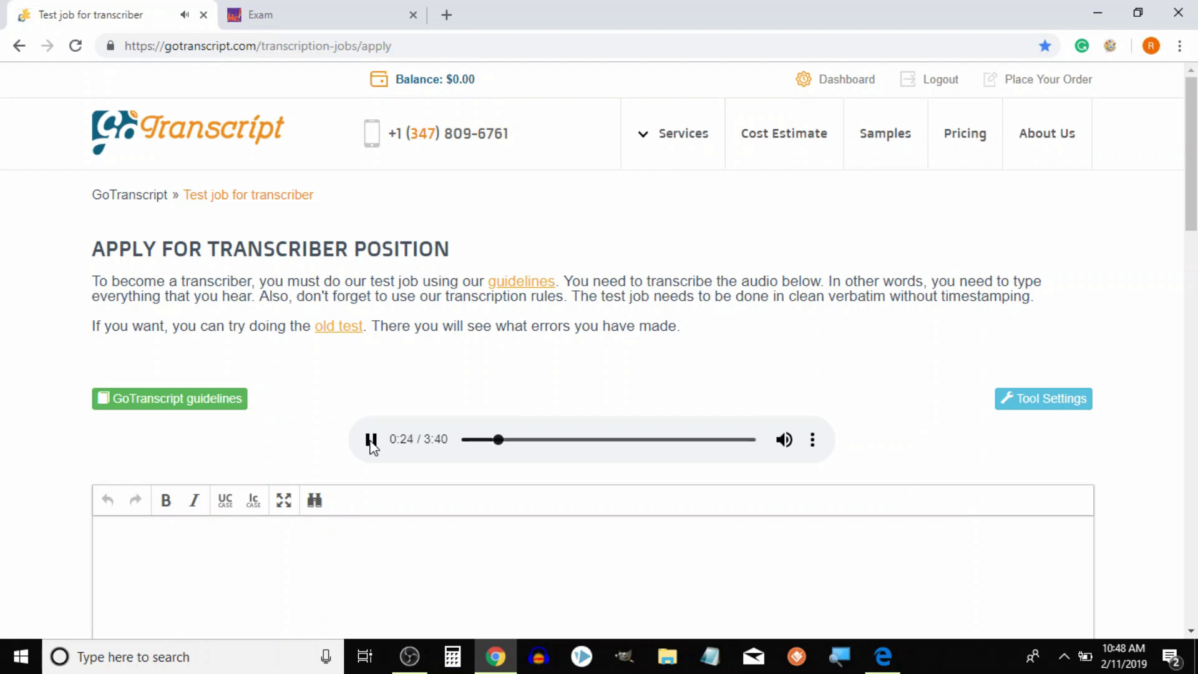
- Pause the test audio at 0:25 and download it as an MP3 file
{"action": "left_click", "coordinate": [371, 440]}
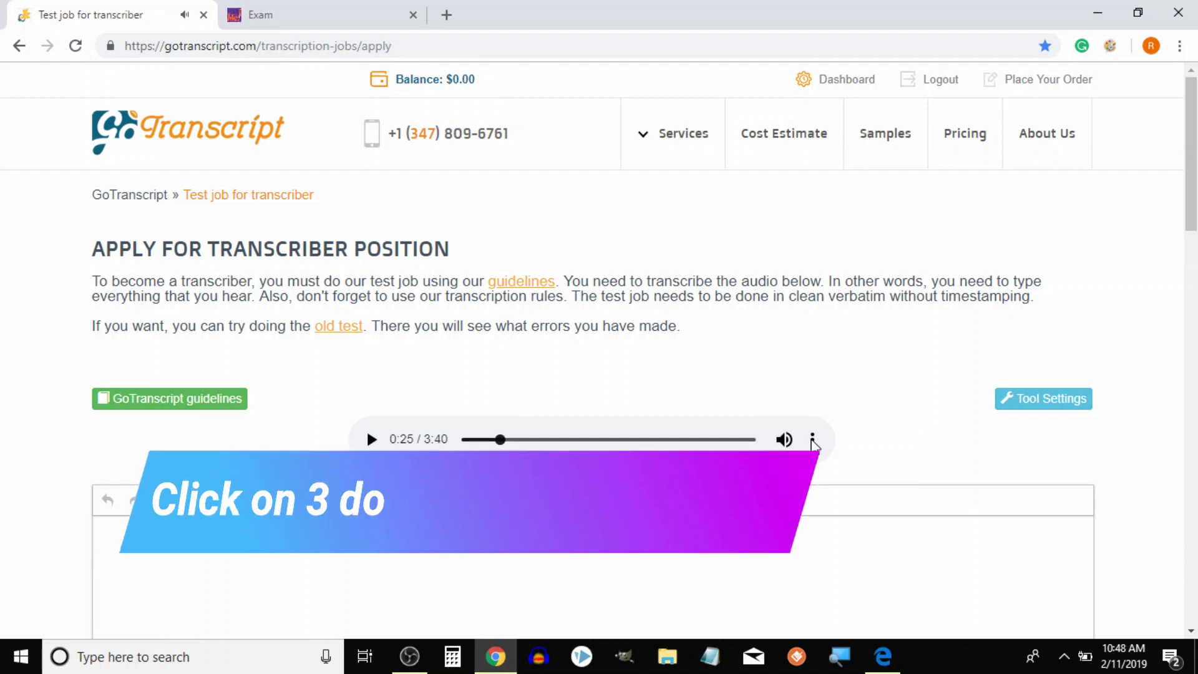
{"action": "left_click", "coordinate": [811, 440]}
{"action": "left_click", "coordinate": [711, 431]}
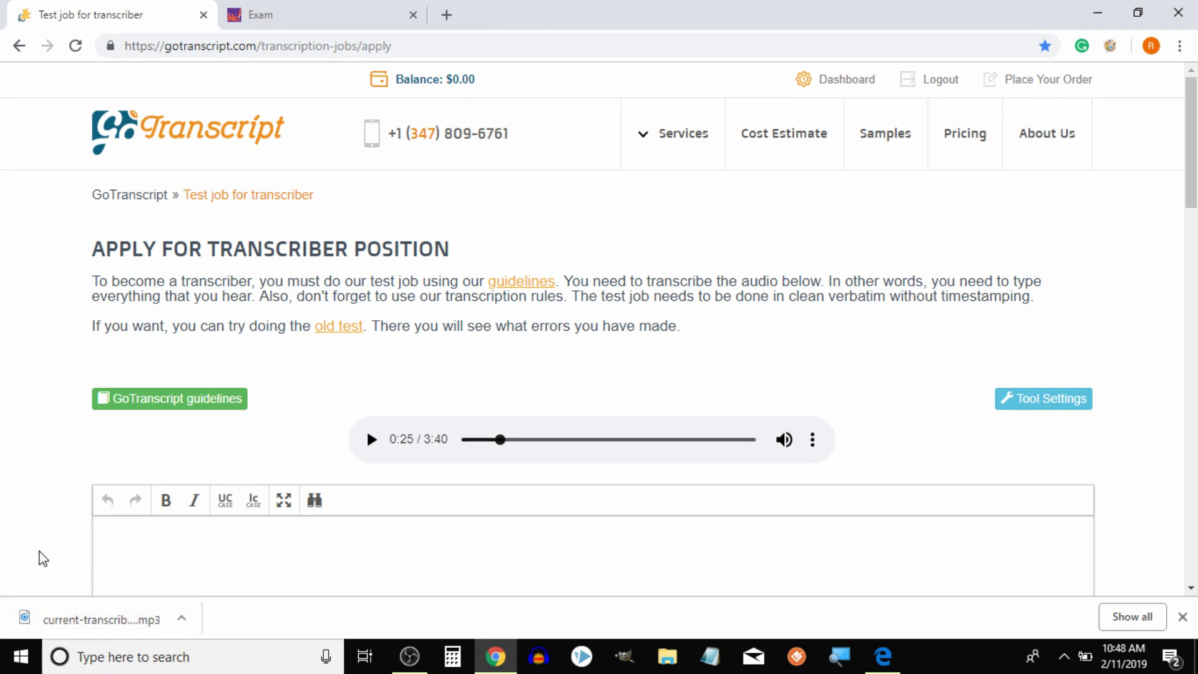
- Switch to the TranscribeMe English Entrance Exam page and play the Audio A clip
{"action": "left_click", "coordinate": [347, 13]}
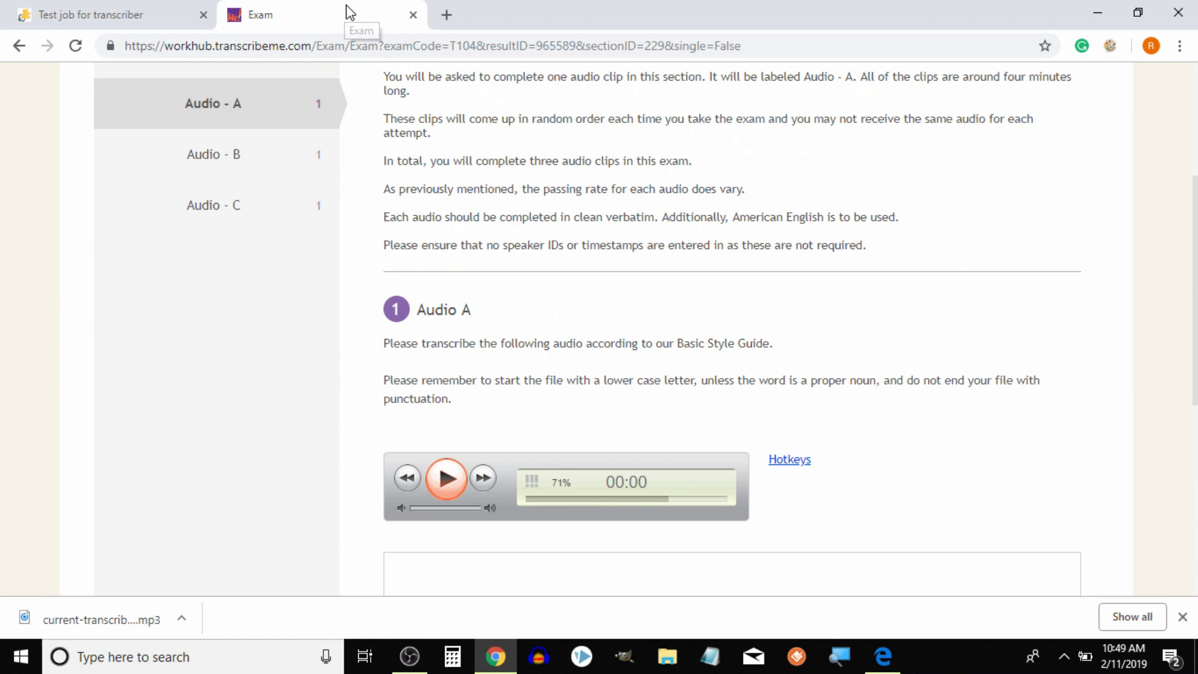
{"action": "scroll", "coordinate": [412, 131], "scroll_direction": "up", "scroll_amount": 3}
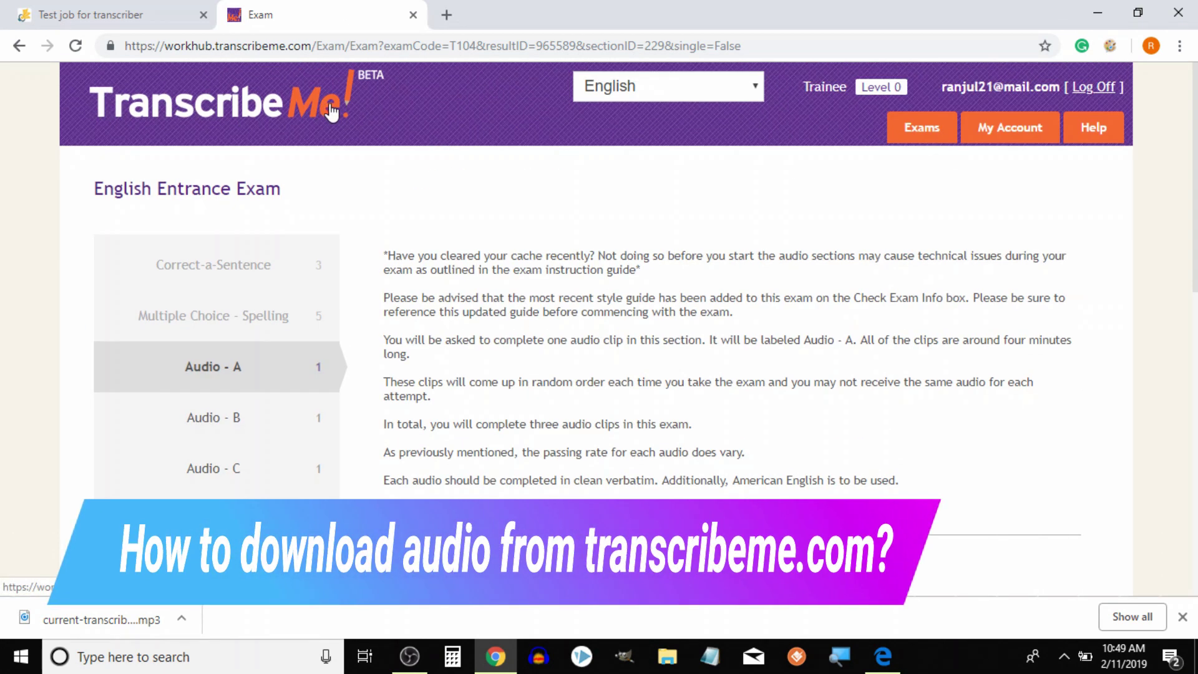
{"action": "scroll", "coordinate": [365, 151], "scroll_direction": "down", "scroll_amount": 1}
{"action": "scroll", "coordinate": [366, 152], "scroll_direction": "down", "scroll_amount": 2}
{"action": "scroll", "coordinate": [365, 155], "scroll_direction": "down", "scroll_amount": 1}
{"action": "scroll", "coordinate": [365, 158], "scroll_direction": "down", "scroll_amount": 1}
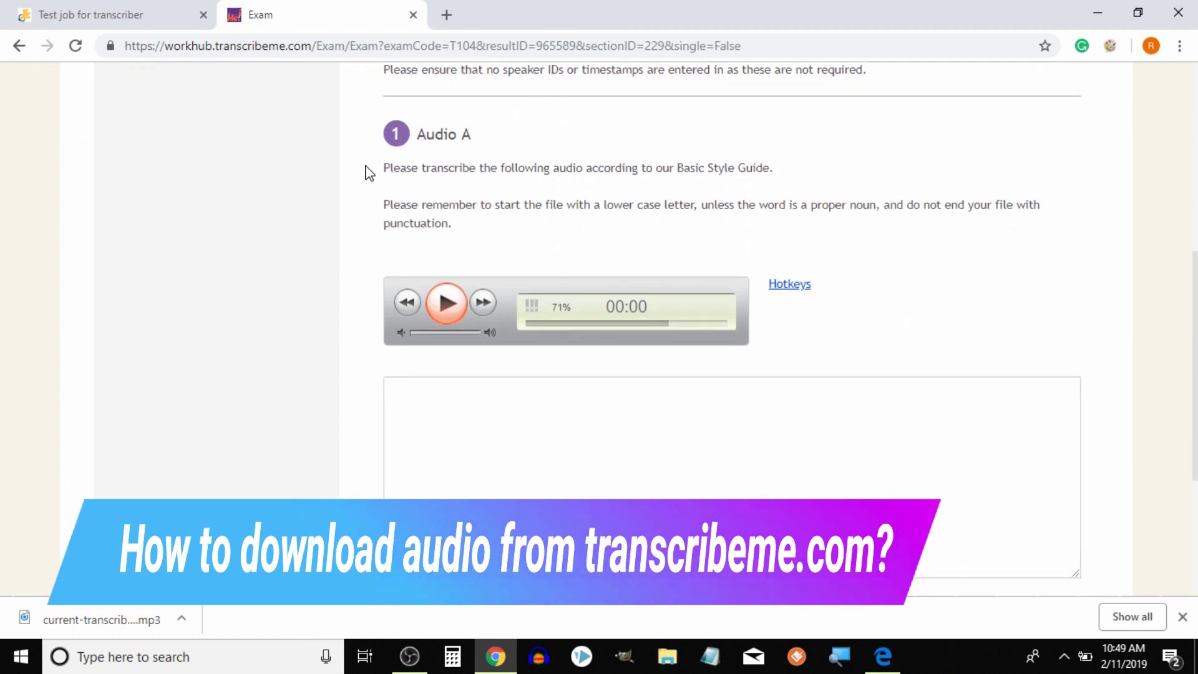
{"action": "left_click", "coordinate": [448, 313]}
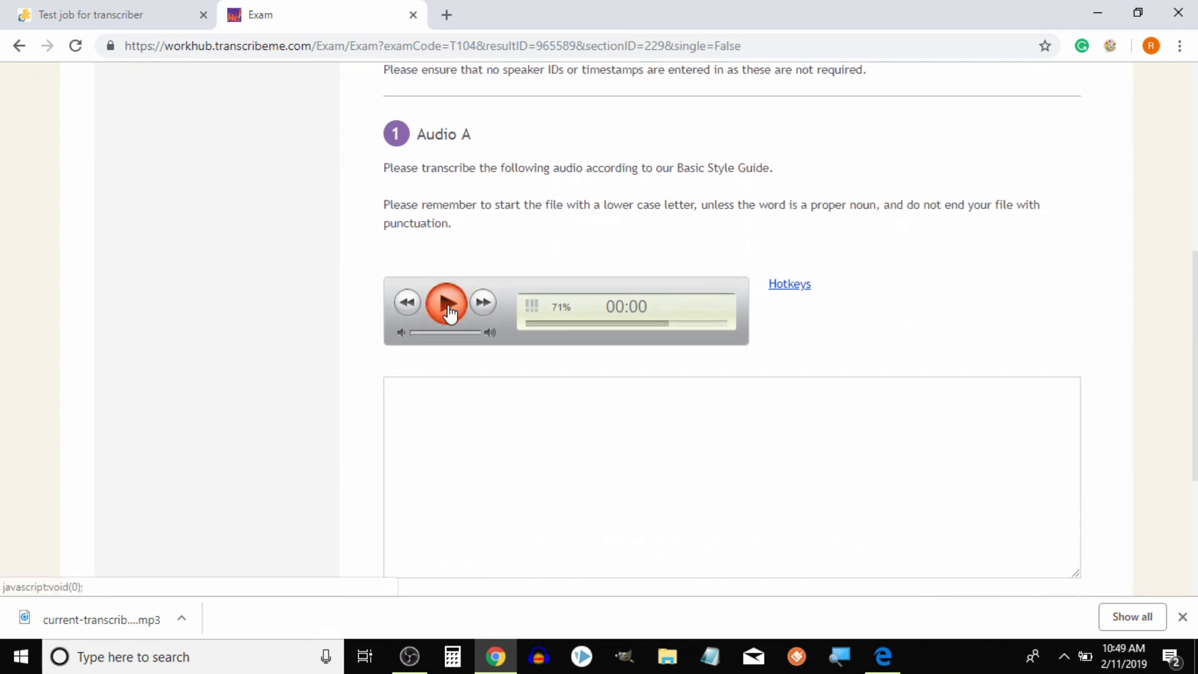